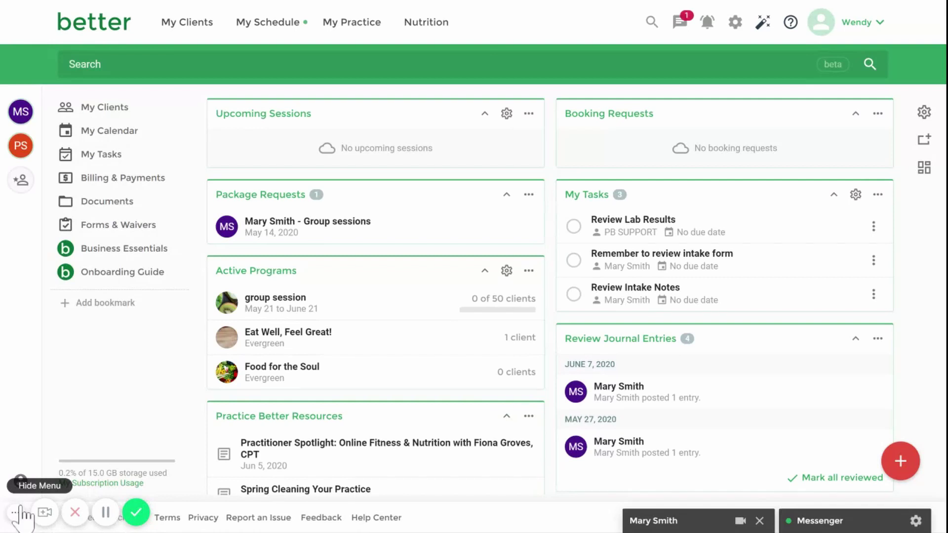
Step: In Invoice & Payment Settings, accept payments for new invoices through the Stripe account
{"action": "left_click", "coordinate": [736, 22]}
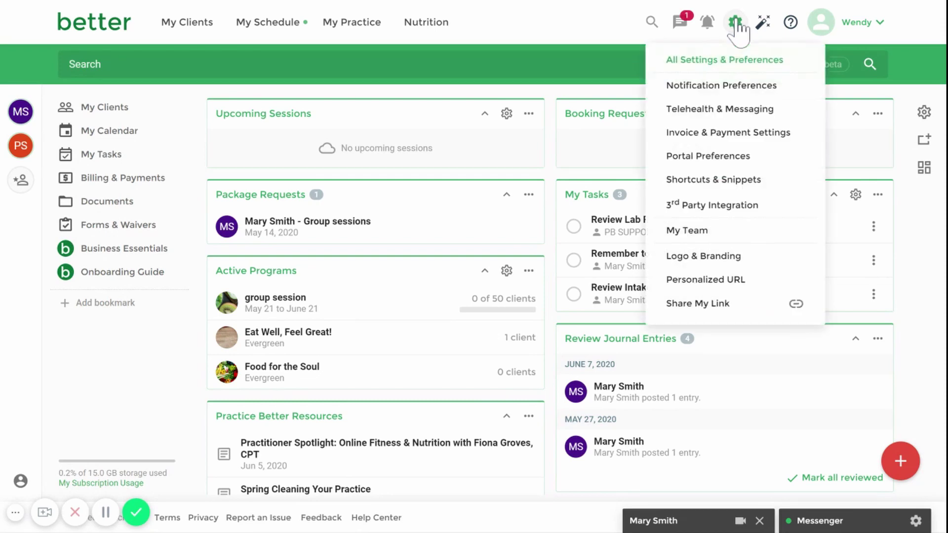
{"action": "left_click", "coordinate": [731, 141]}
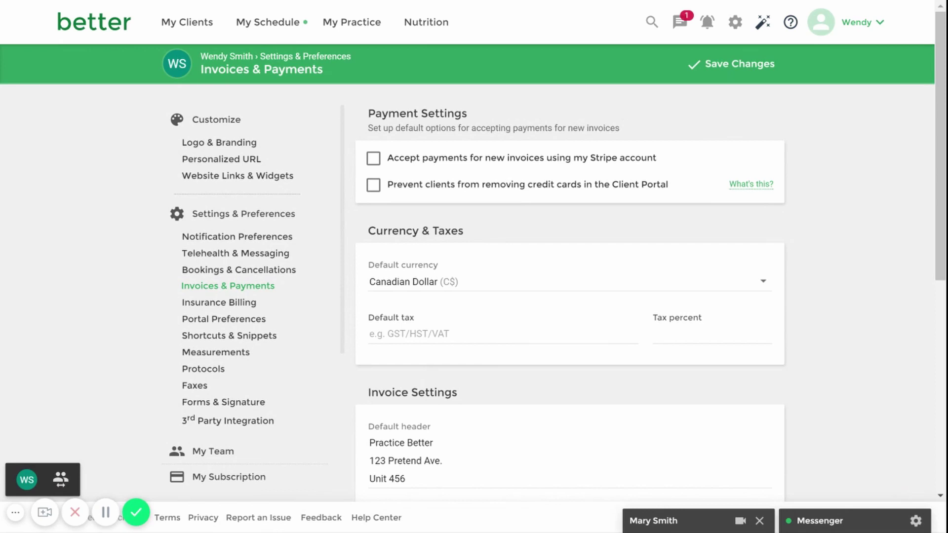
{"action": "left_click", "coordinate": [496, 163]}
{"action": "left_click", "coordinate": [735, 25]}
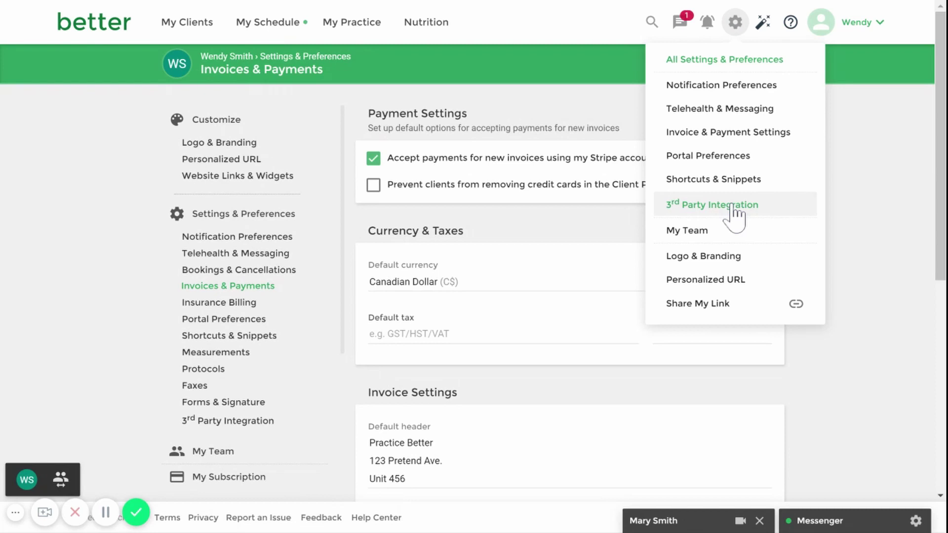
{"action": "left_click", "coordinate": [870, 293]}
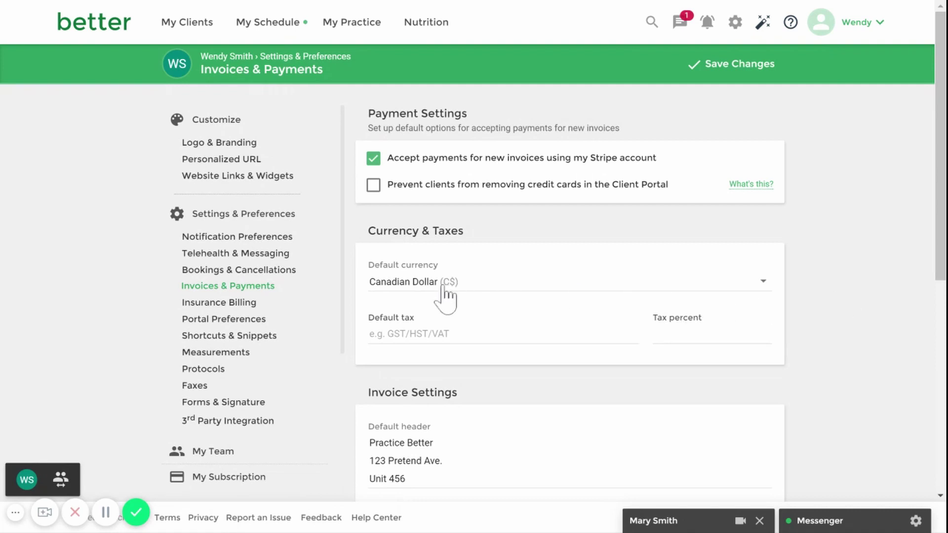
Step: Keep Canadian Dollar as the default currency and set the default tax to HST at 13%
{"action": "left_click", "coordinate": [423, 289]}
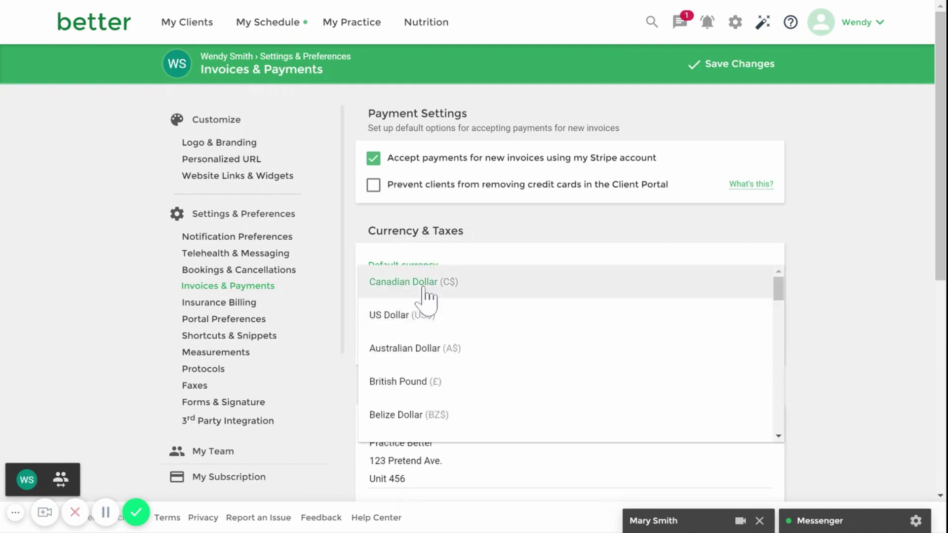
{"action": "left_click", "coordinate": [423, 289]}
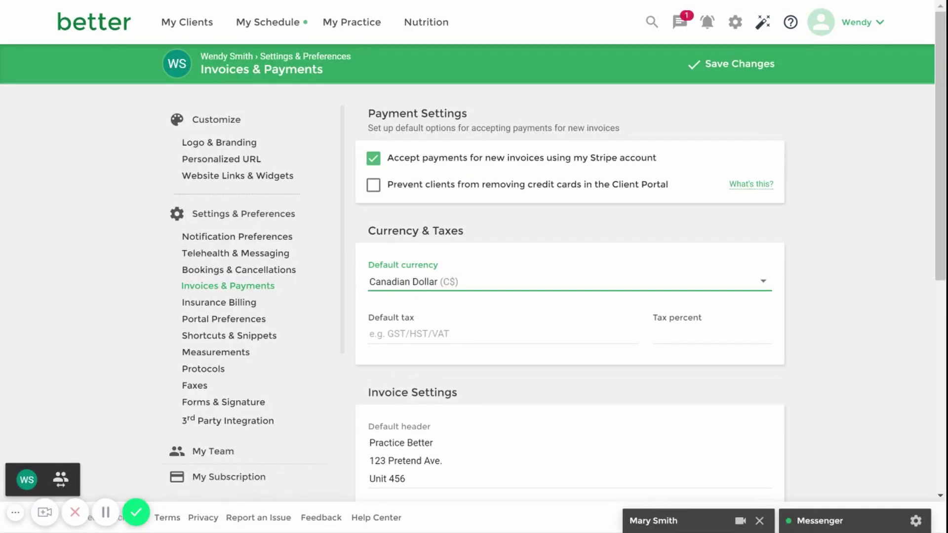
{"action": "left_click", "coordinate": [375, 333]}
{"action": "type", "text": "HST"}
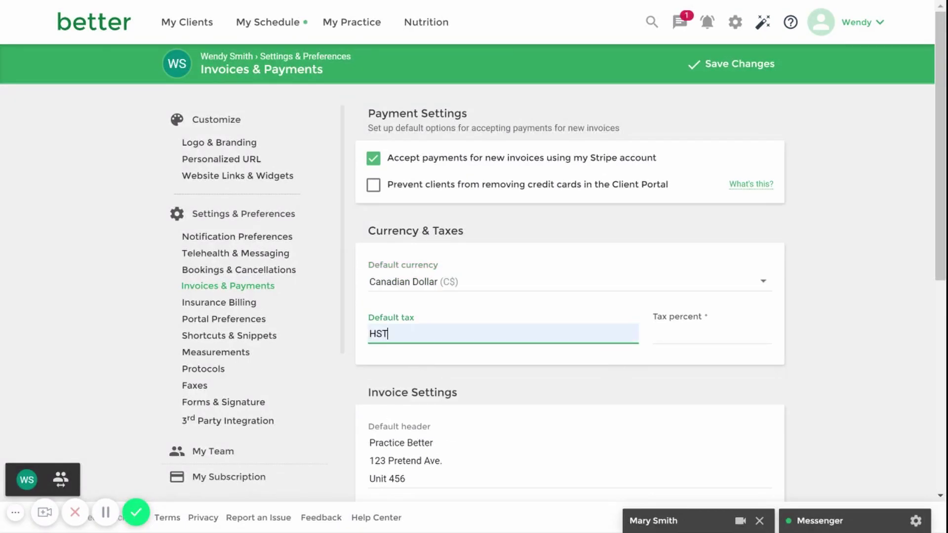
{"action": "key", "text": "Tab"}
{"action": "type", "text": "13"}
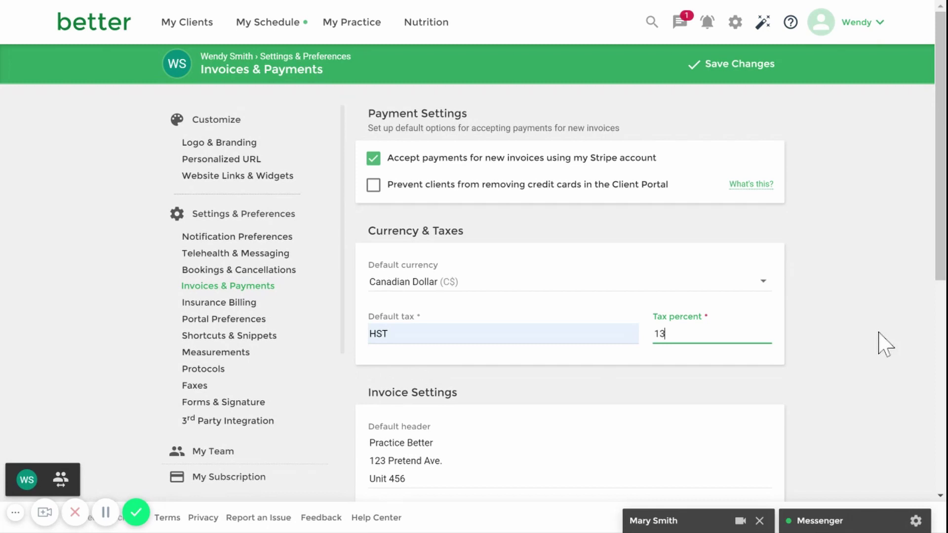
{"action": "left_click_drag", "start_coordinate": [942, 271], "coordinate": [942, 338]}
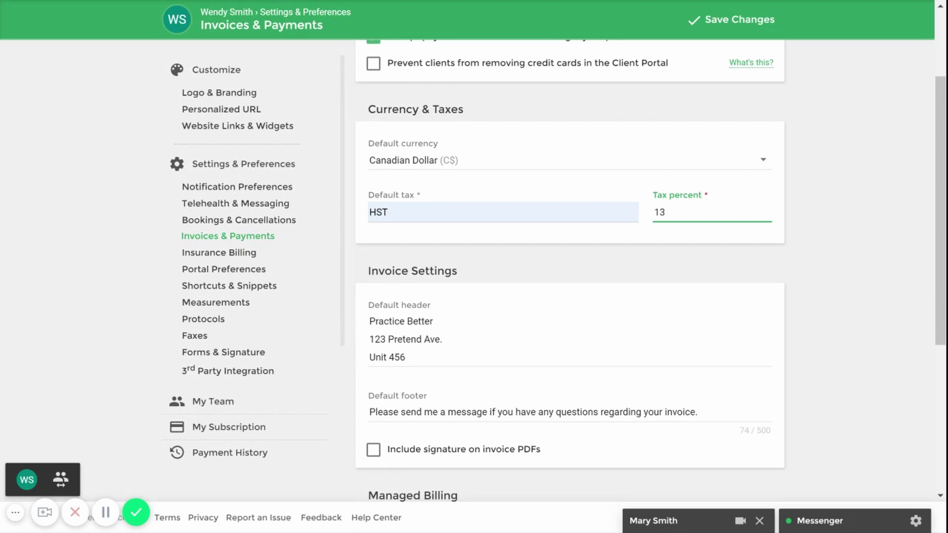
Step: Go to the Billing & Payments invoice list under My Practice
{"action": "left_click", "coordinate": [836, 316]}
{"action": "scroll", "coordinate": [836, 316], "scroll_direction": "up", "scroll_amount": 3}
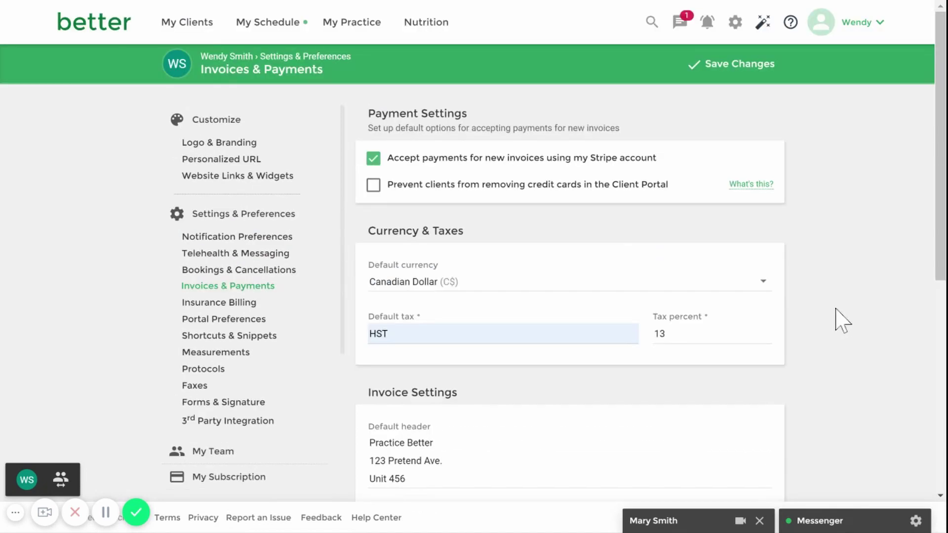
{"action": "left_click", "coordinate": [356, 29]}
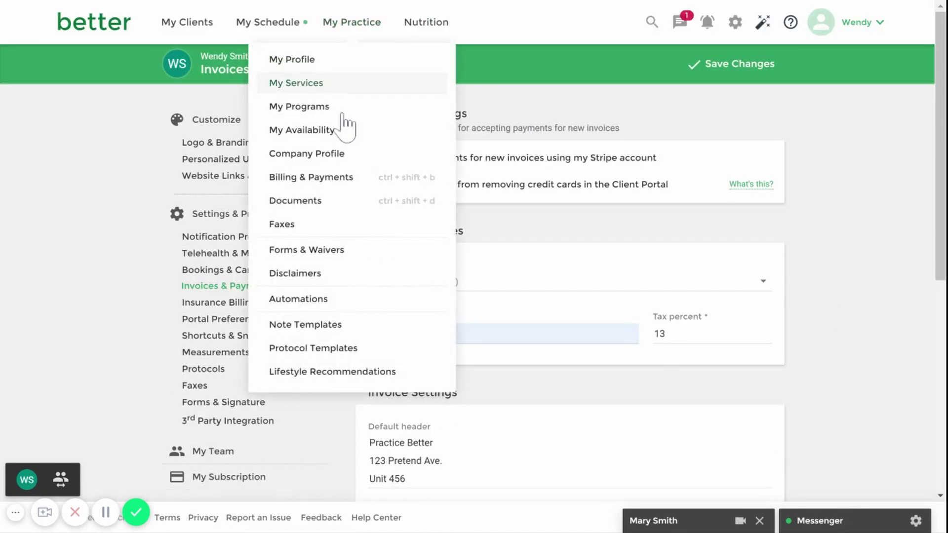
{"action": "left_click", "coordinate": [340, 182]}
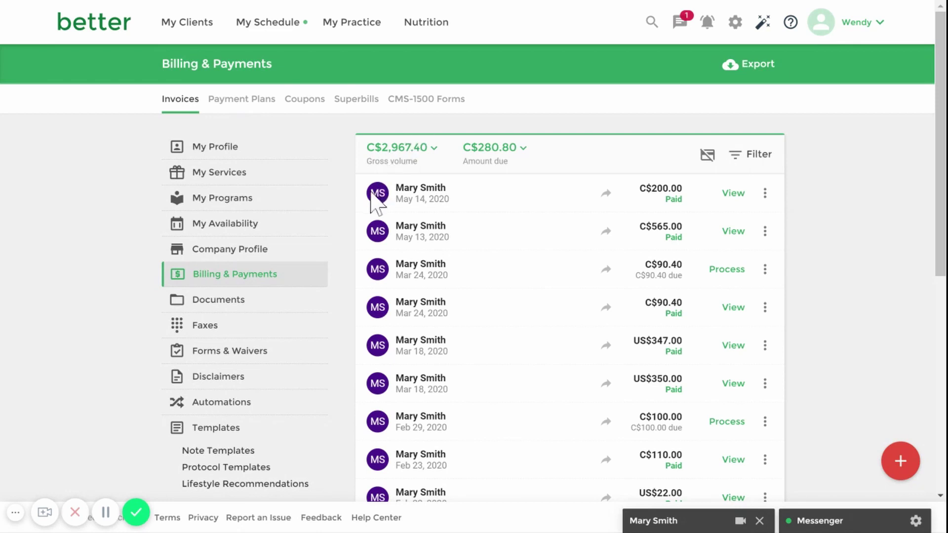
Step: Filter the invoices to the Unpaid and Partially paid statuses
{"action": "left_click", "coordinate": [755, 157]}
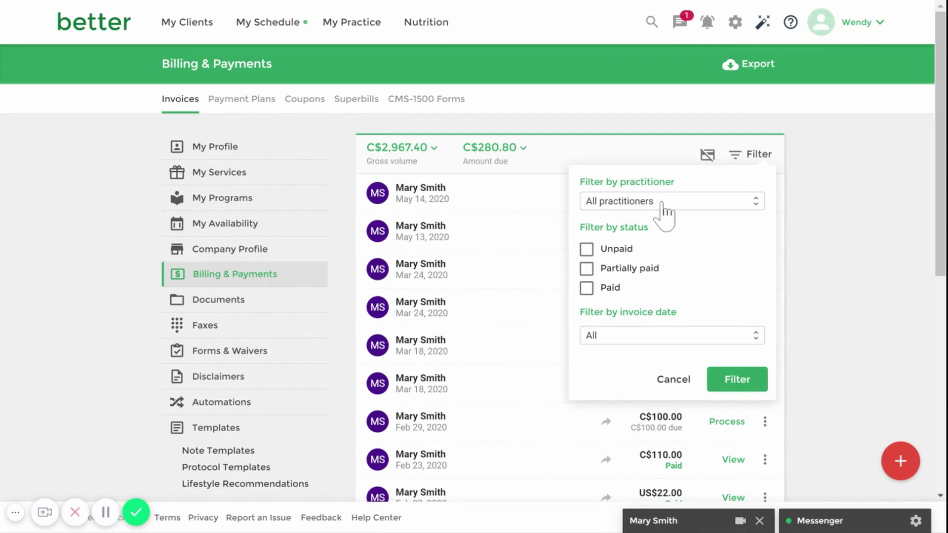
{"action": "left_click", "coordinate": [620, 252]}
{"action": "left_click", "coordinate": [622, 272]}
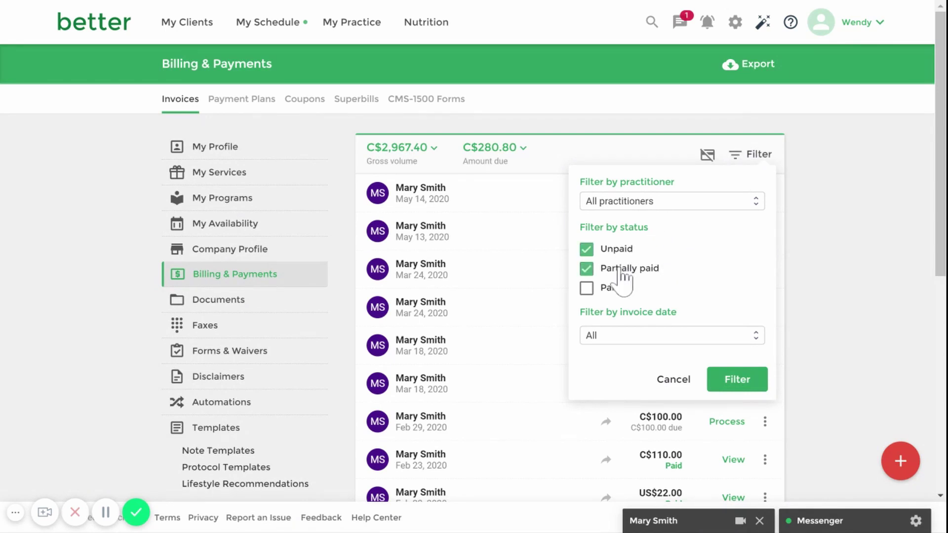
{"action": "left_click", "coordinate": [749, 386]}
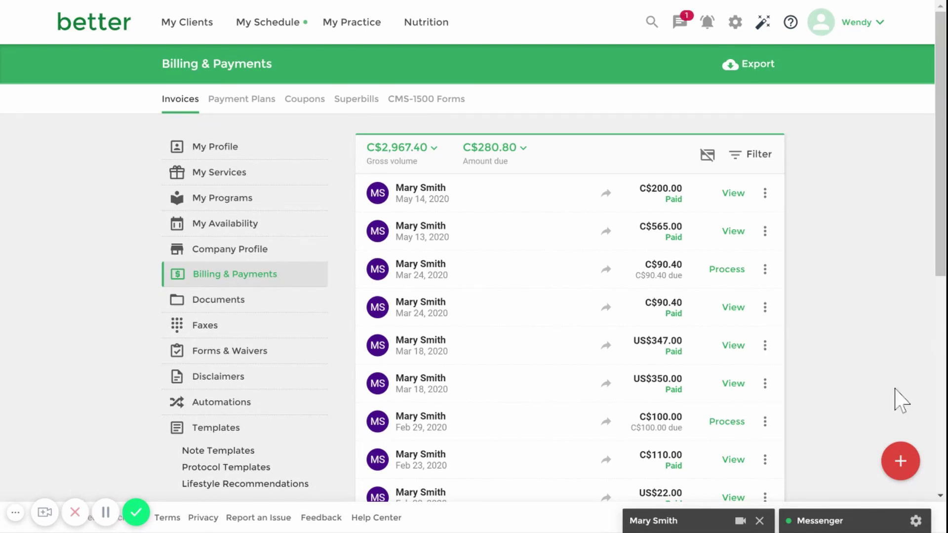
Step: Create a new invoice, choosing the issuing team member and then the client
{"action": "mouse_move", "coordinate": [899, 460]}
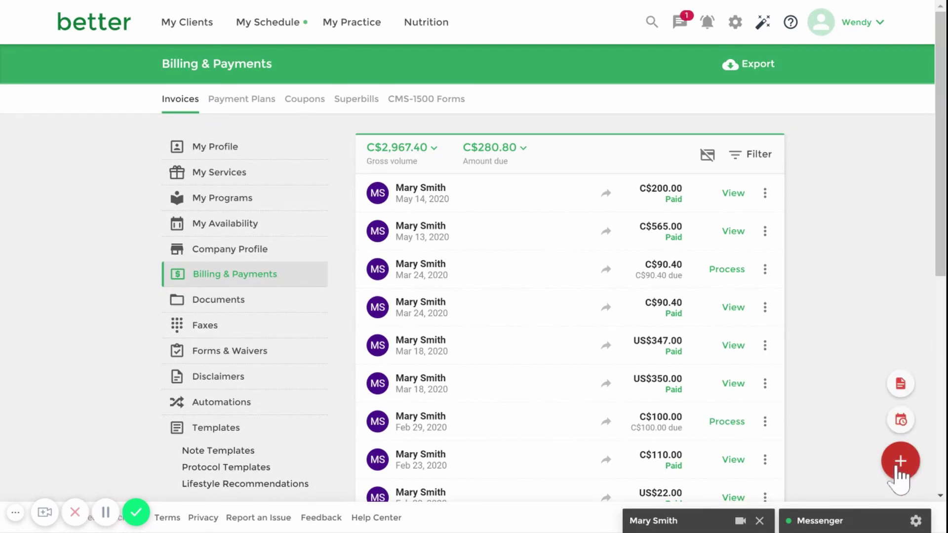
{"action": "left_click", "coordinate": [898, 389]}
{"action": "left_click", "coordinate": [516, 249]}
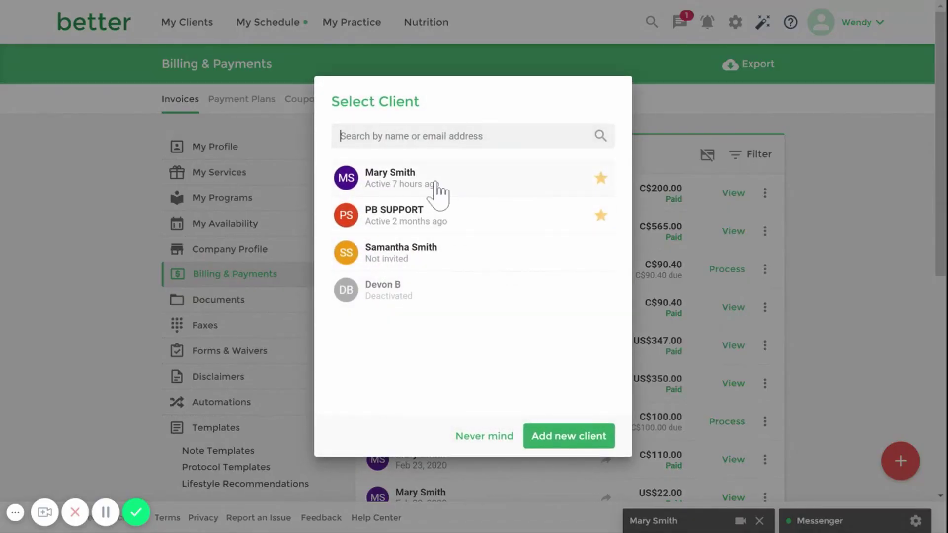
{"action": "left_click", "coordinate": [436, 188]}
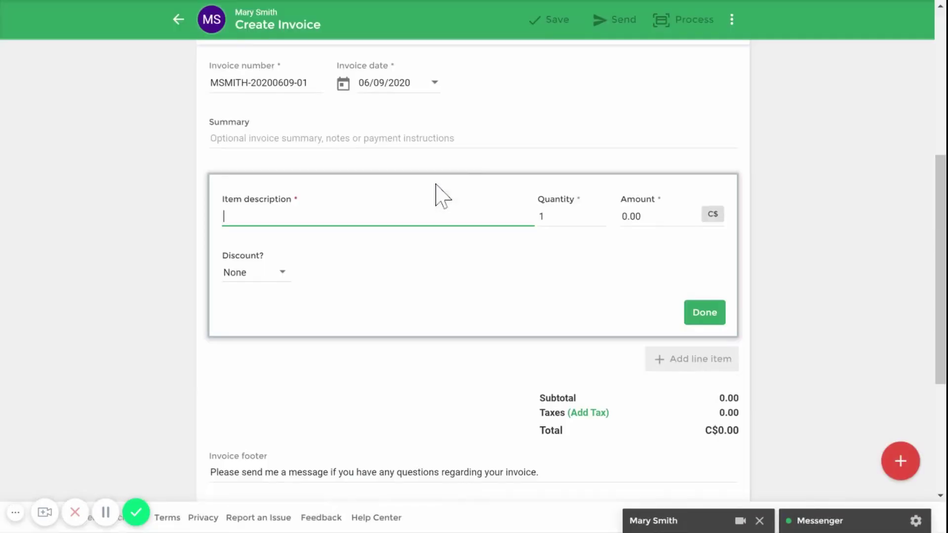
{"action": "scroll", "coordinate": [755, 256], "scroll_direction": "up", "scroll_amount": 5}
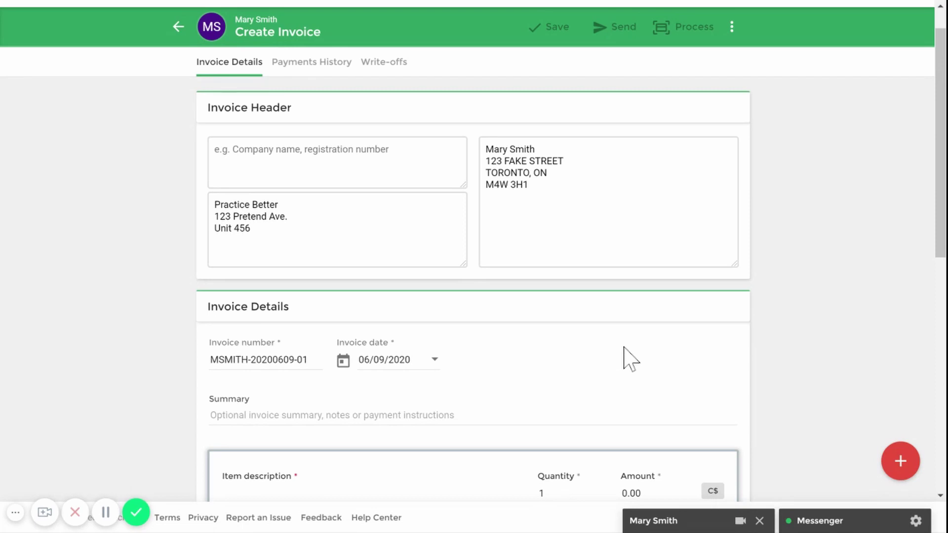
{"action": "scroll", "coordinate": [631, 358], "scroll_direction": "down", "scroll_amount": 2}
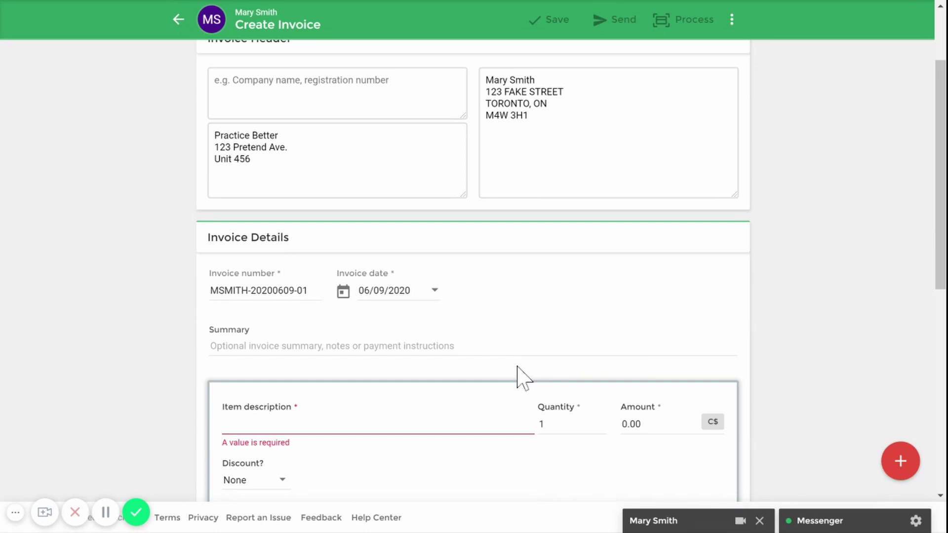
Step: Fill the first line item with Follow Up Session
{"action": "left_click", "coordinate": [352, 415]}
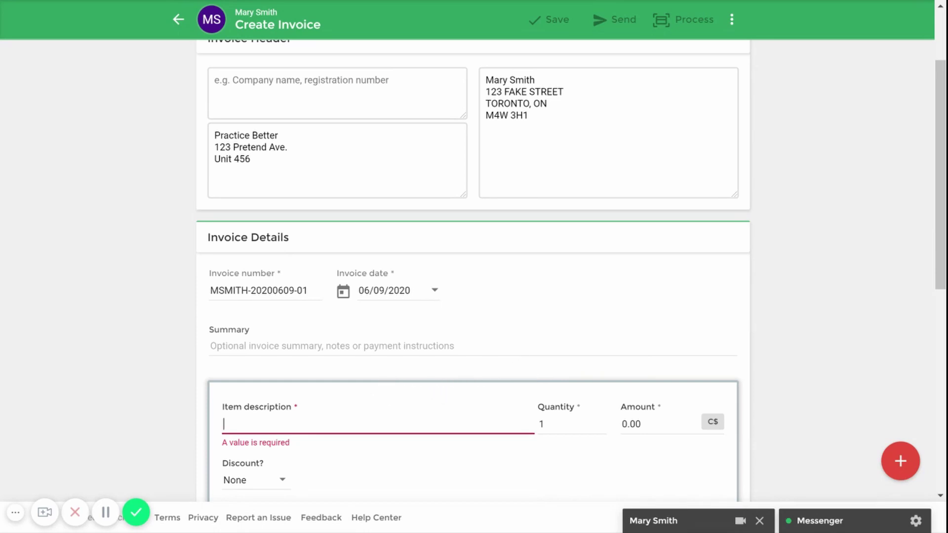
{"action": "type", "text": "follow"}
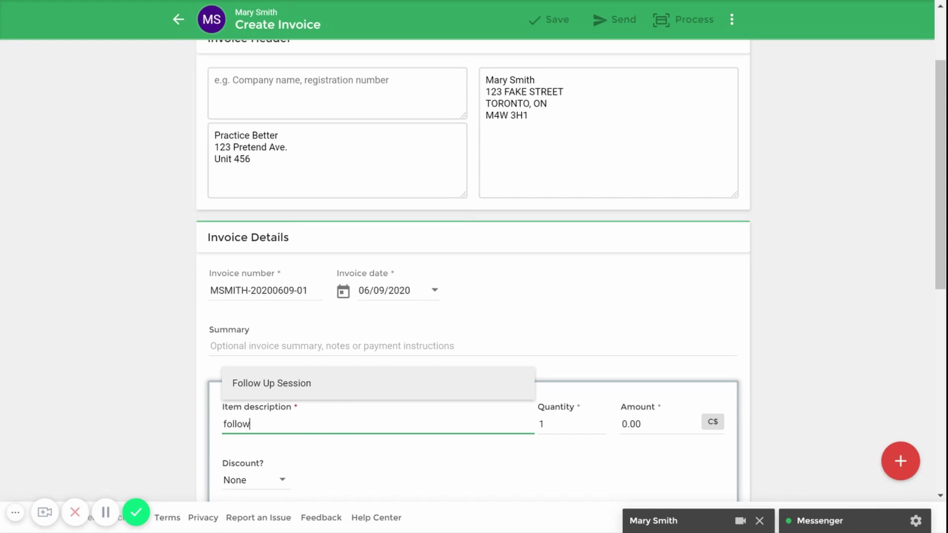
{"action": "left_click", "coordinate": [292, 393]}
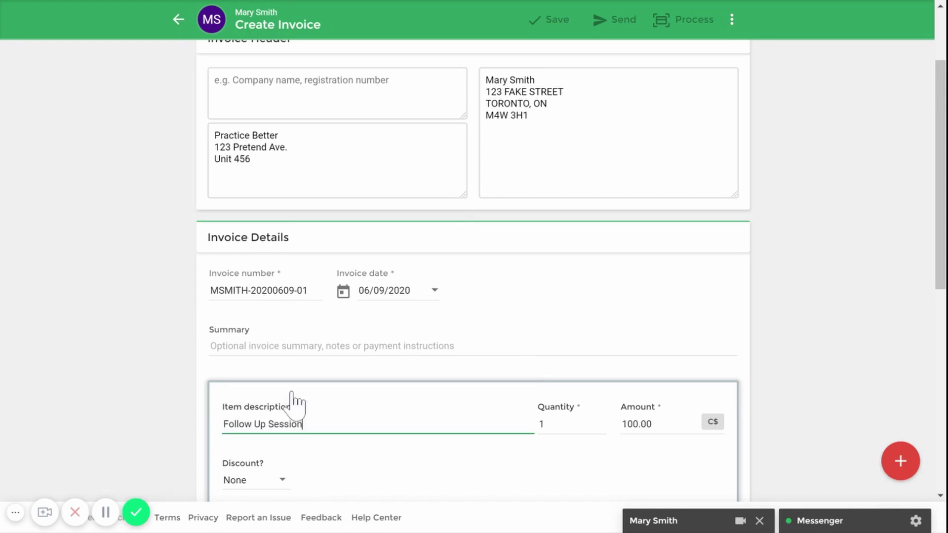
{"action": "scroll", "coordinate": [695, 300], "scroll_direction": "down", "scroll_amount": 1}
{"action": "scroll", "coordinate": [702, 312], "scroll_direction": "down", "scroll_amount": 1}
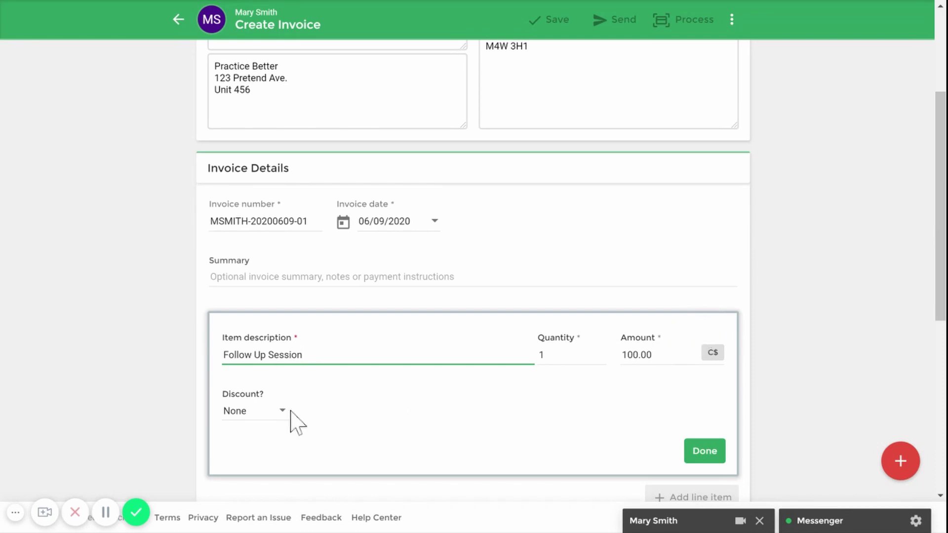
Step: Give the Follow Up Session line a flat C$10 discount, bringing the total to C$90.00
{"action": "left_click", "coordinate": [229, 414]}
{"action": "left_click", "coordinate": [242, 477]}
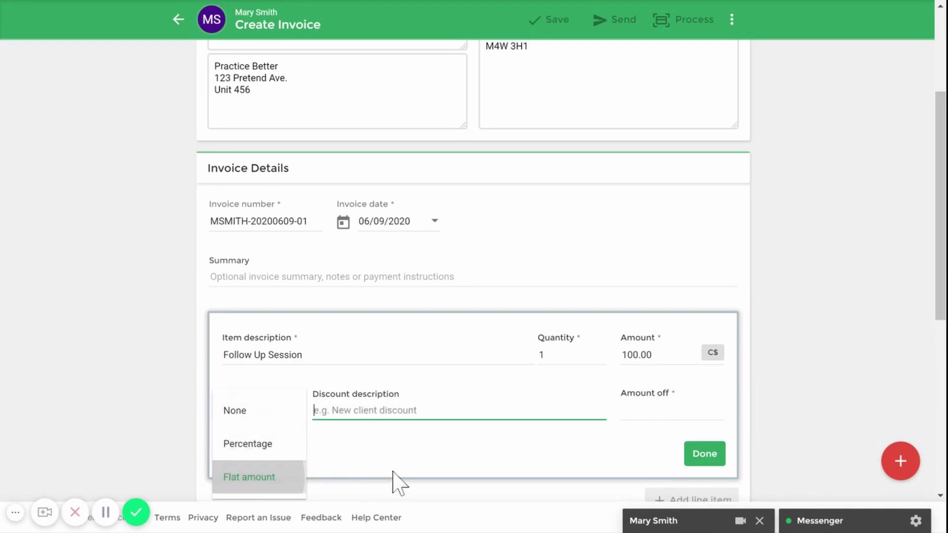
{"action": "type", "text": "10"}
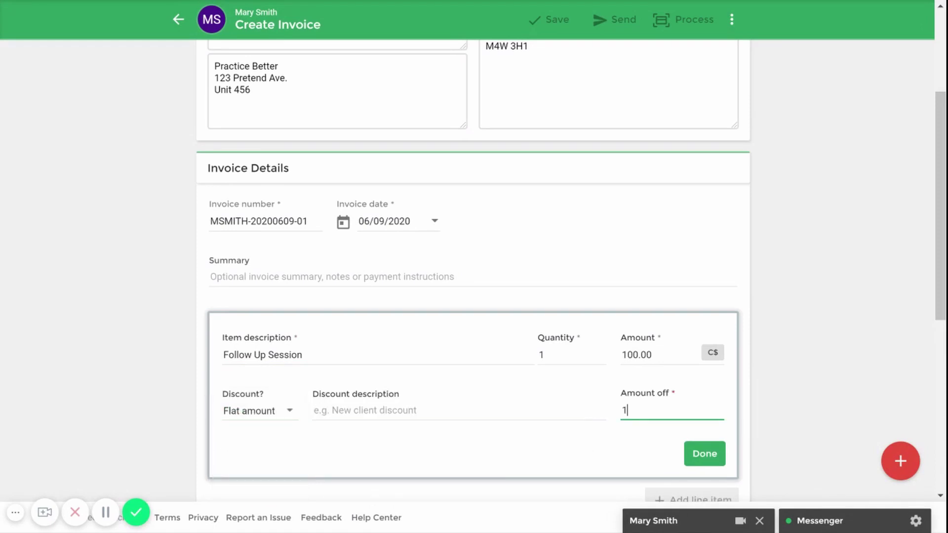
{"action": "left_click", "coordinate": [704, 456]}
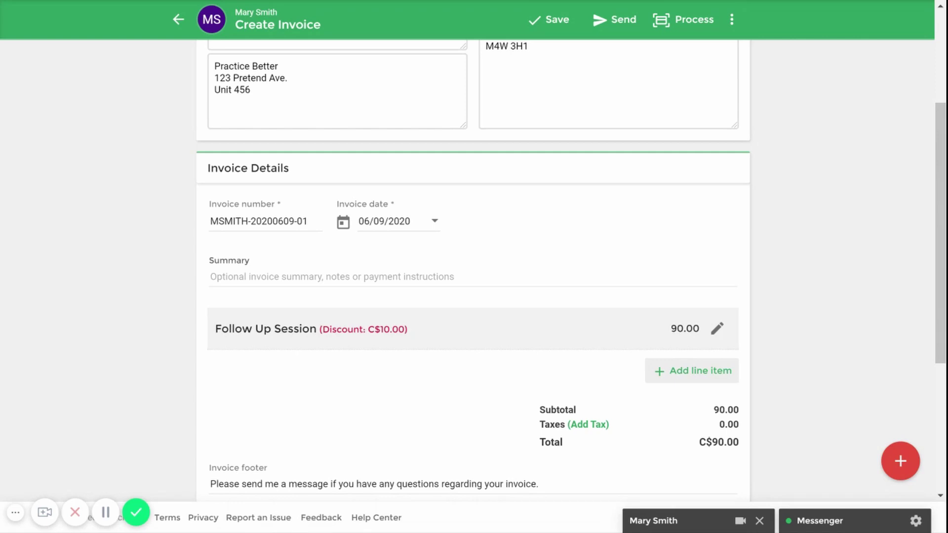
Step: Set the invoice to accept online payment and save the client's billing information for future payments
{"action": "left_click", "coordinate": [915, 457]}
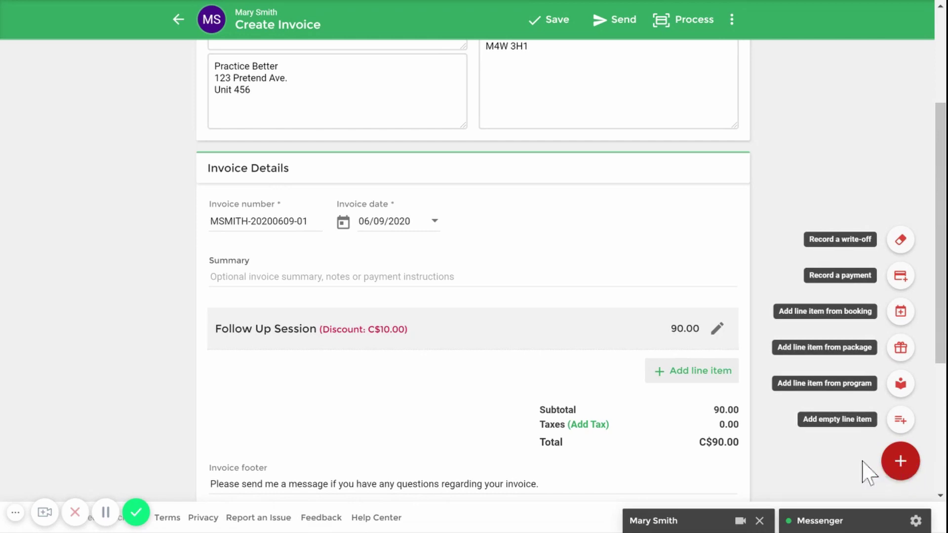
{"action": "scroll", "coordinate": [846, 471], "scroll_direction": "down", "scroll_amount": 7}
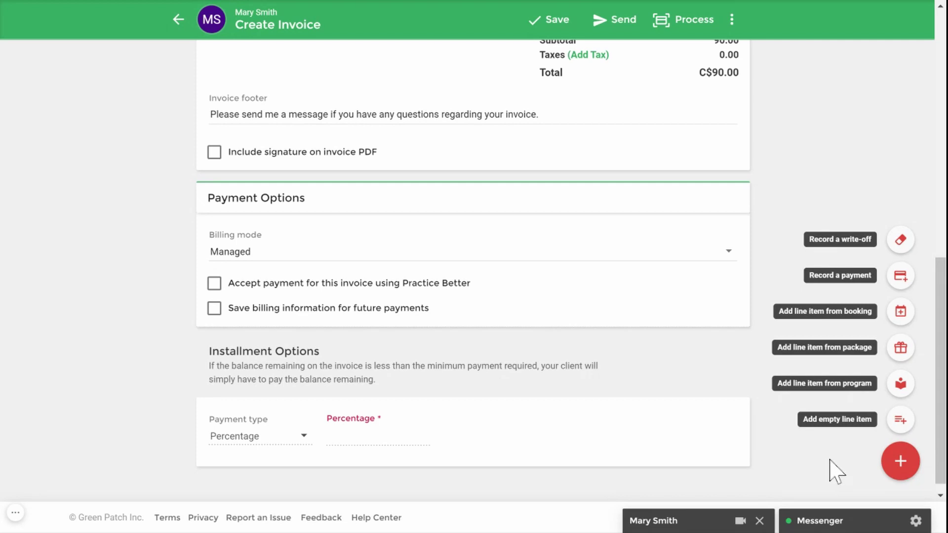
{"action": "left_click", "coordinate": [269, 288]}
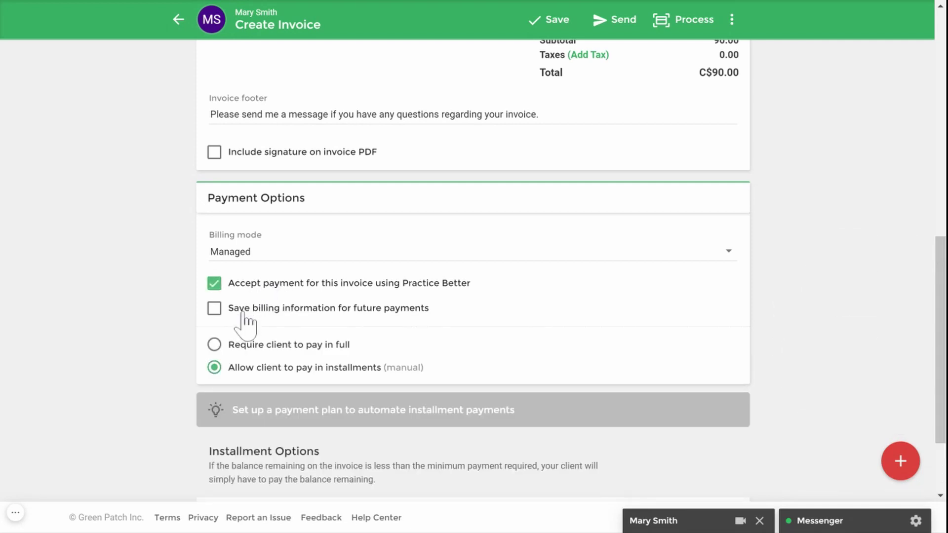
{"action": "left_click", "coordinate": [243, 308]}
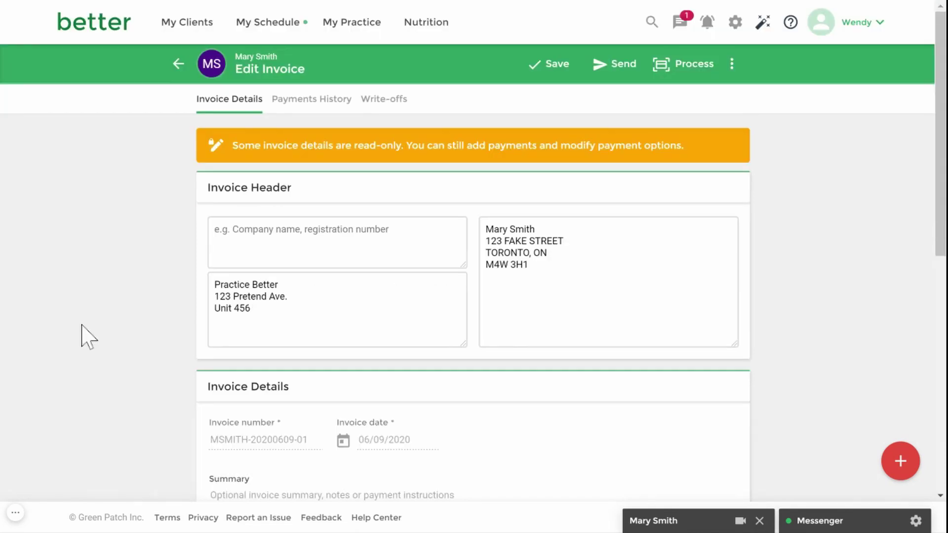
{"action": "left_click", "coordinate": [685, 67]}
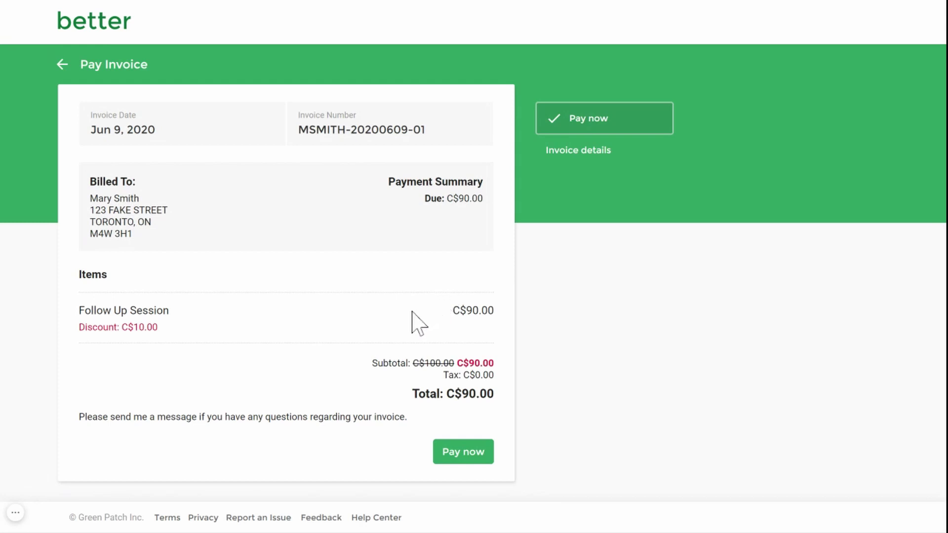
{"action": "left_click", "coordinate": [451, 453]}
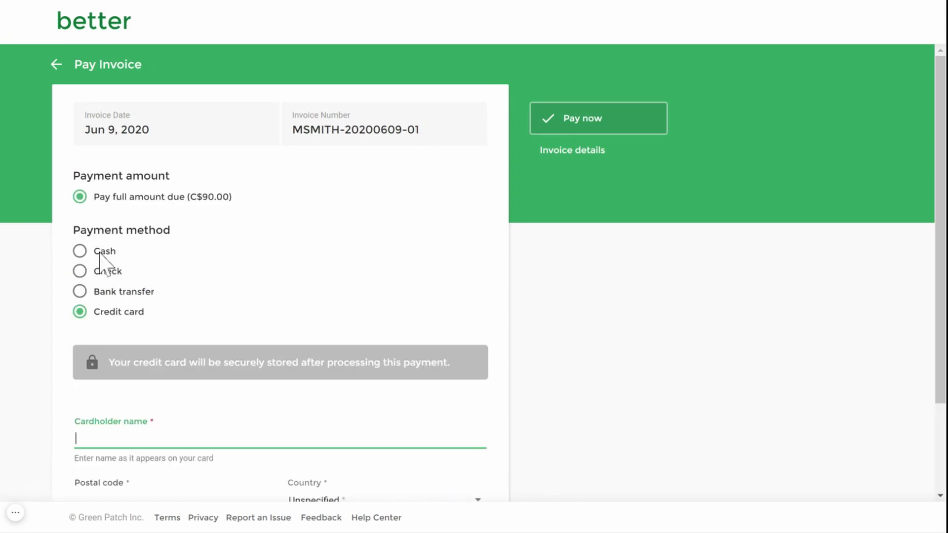
{"action": "scroll", "coordinate": [272, 334], "scroll_direction": "down", "scroll_amount": 2}
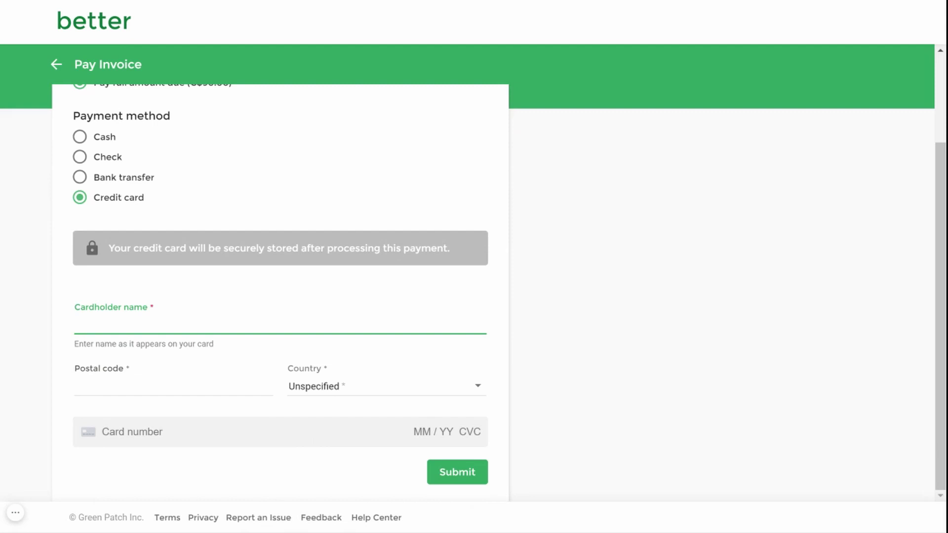
{"action": "left_click", "coordinate": [57, 66]}
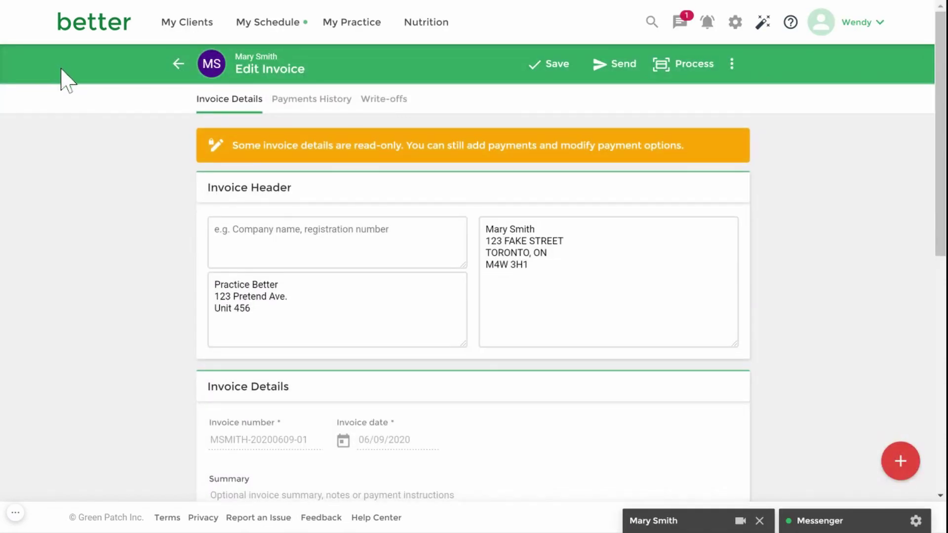
Step: Open Record a payment, cancel it, and return to the C$90.00 Invoice Summary
{"action": "left_click", "coordinate": [731, 67]}
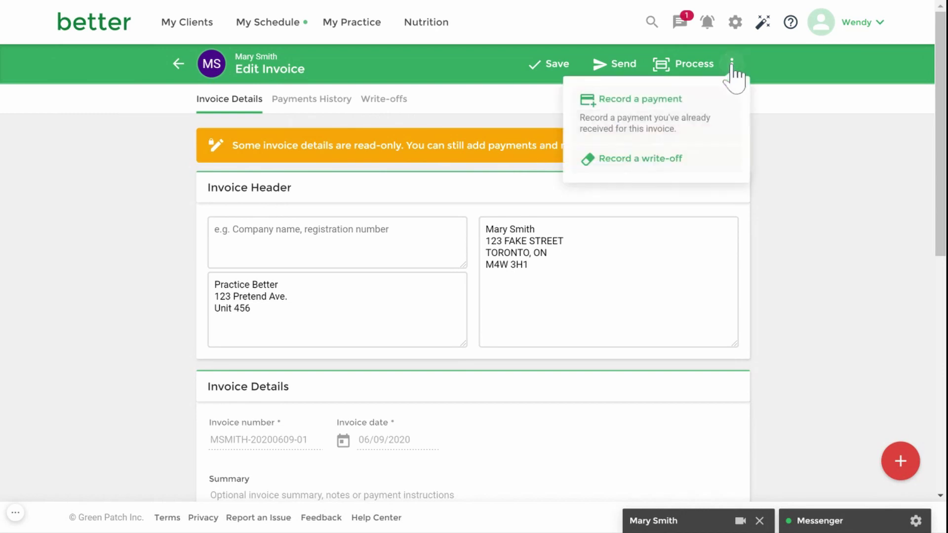
{"action": "left_click", "coordinate": [680, 125]}
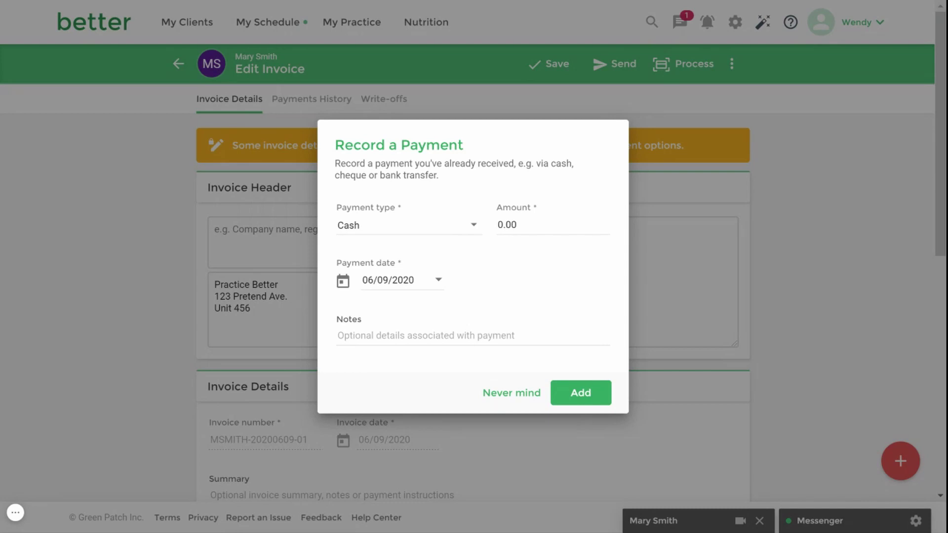
{"action": "left_click", "coordinate": [523, 398]}
{"action": "left_click", "coordinate": [178, 64]}
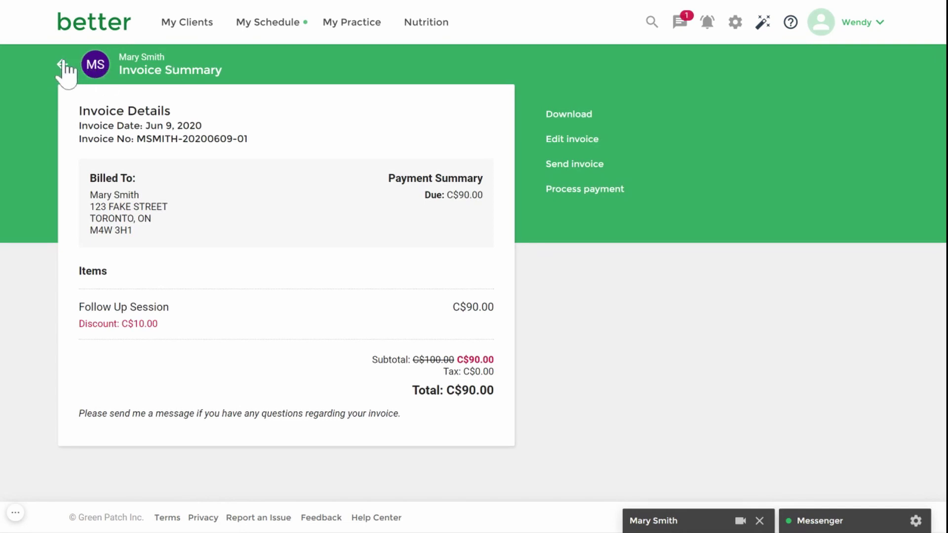
Step: From the invoice list, open the refund page for the paid C$200.00 May 14 invoice
{"action": "left_click", "coordinate": [62, 65]}
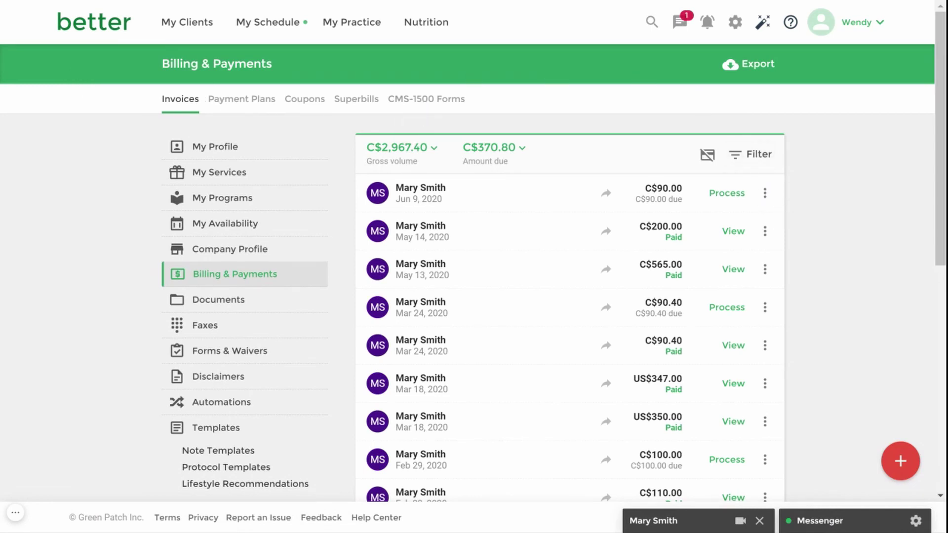
{"action": "left_click", "coordinate": [768, 196]}
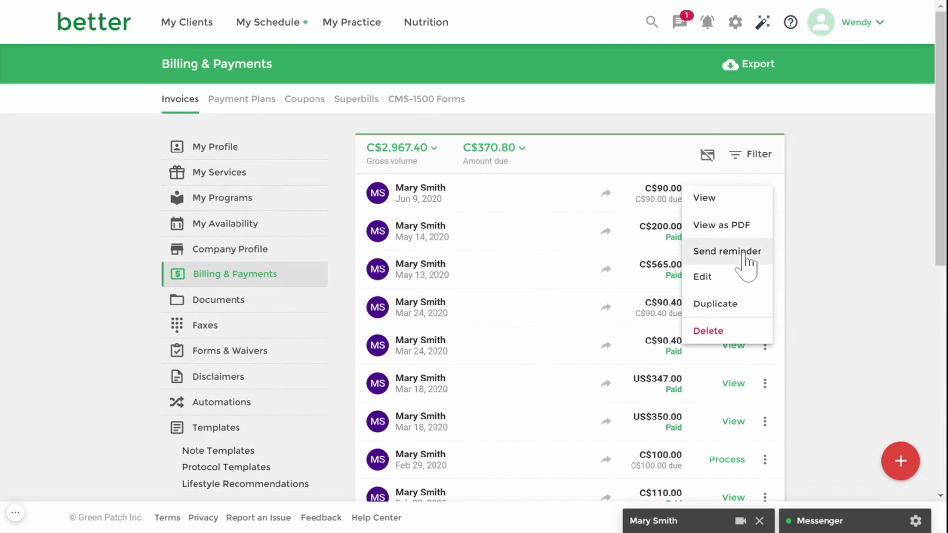
{"action": "left_click", "coordinate": [853, 241]}
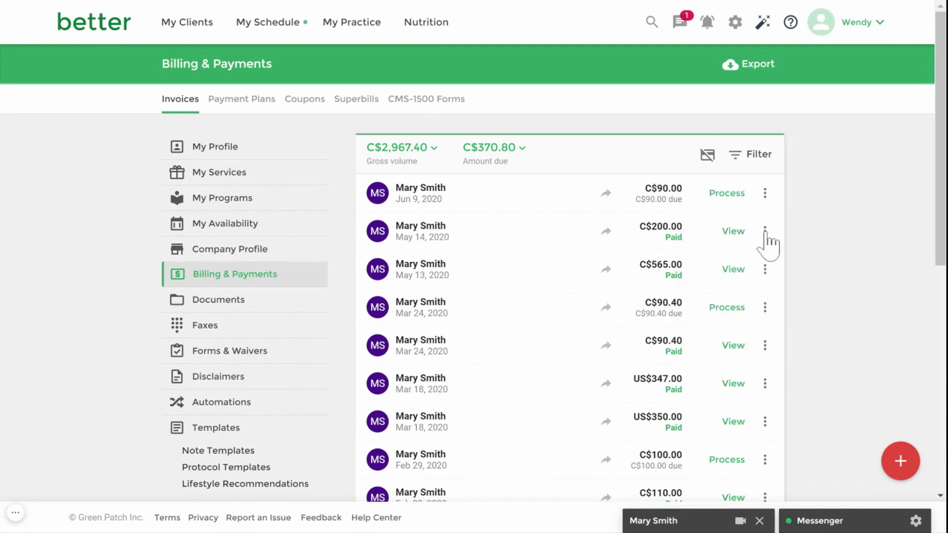
{"action": "left_click", "coordinate": [765, 233]}
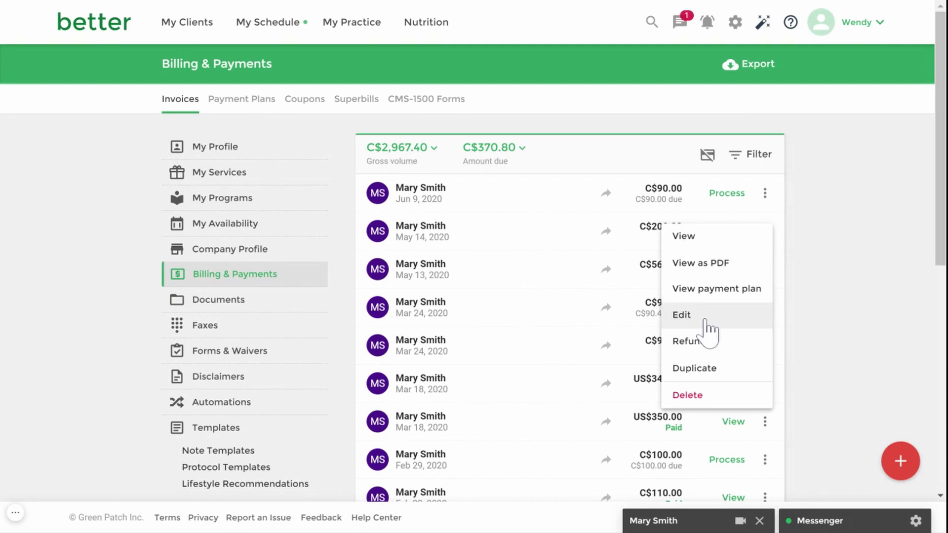
{"action": "left_click", "coordinate": [710, 341]}
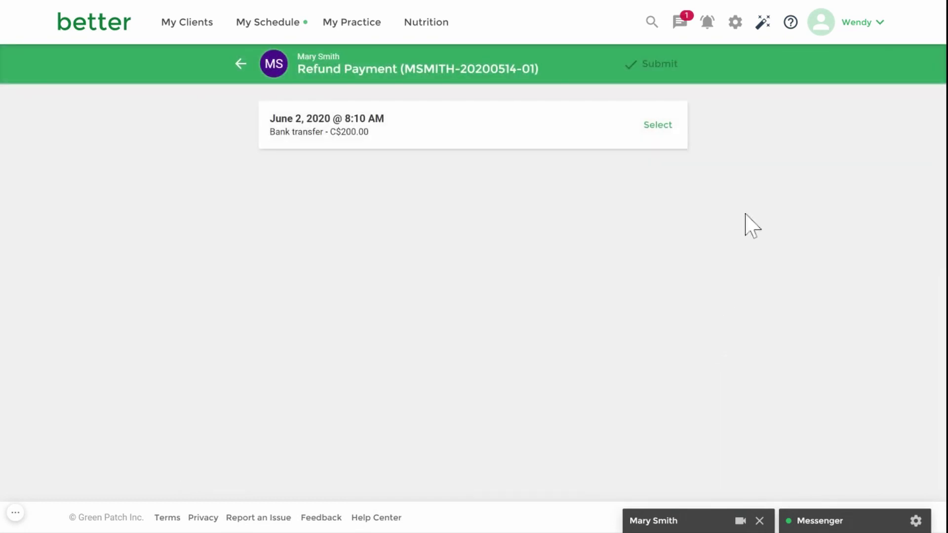
Step: Select the June 2 bank transfer payment, then abandon the refund and return to the invoice list
{"action": "left_click", "coordinate": [661, 125]}
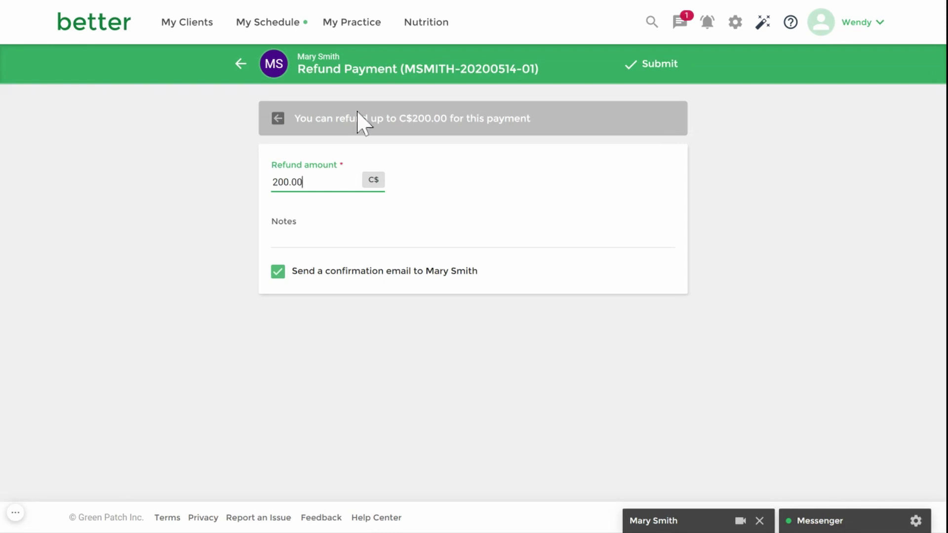
{"action": "left_click", "coordinate": [241, 69]}
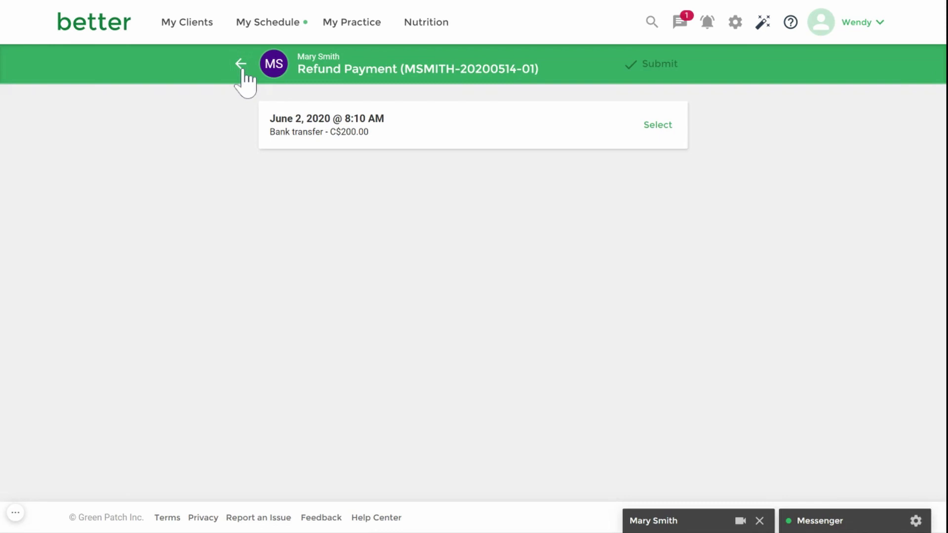
{"action": "left_click", "coordinate": [241, 67]}
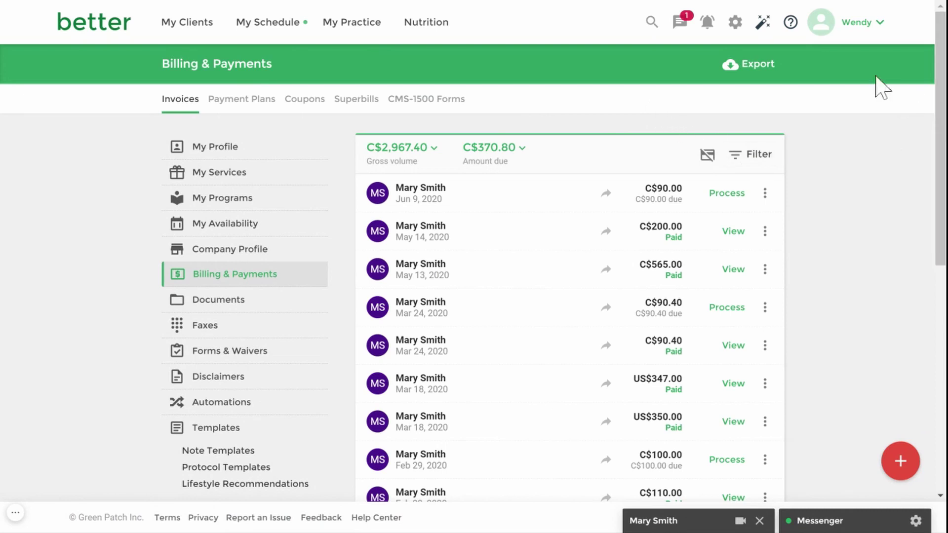
Step: Open the Export Invoices options for 03/09/2020 to 06/09/2020
{"action": "left_click", "coordinate": [759, 75]}
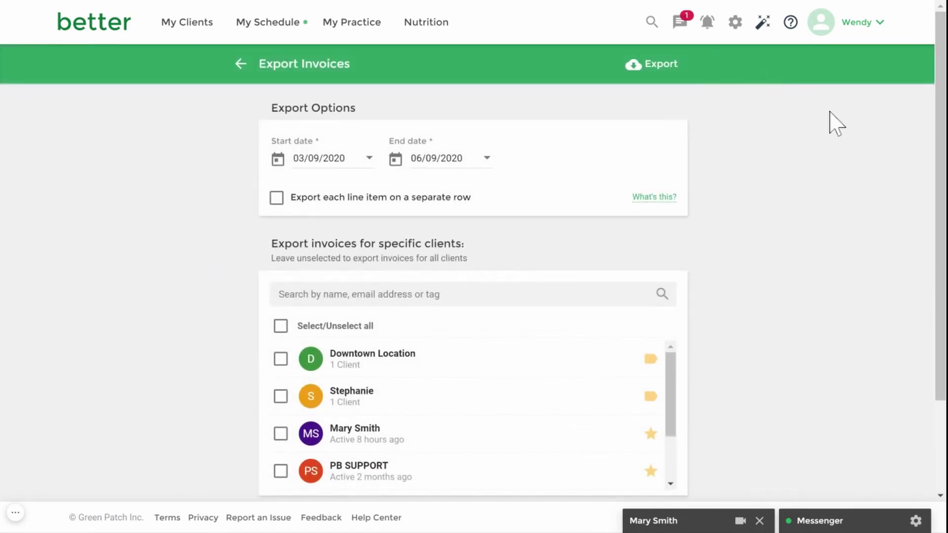